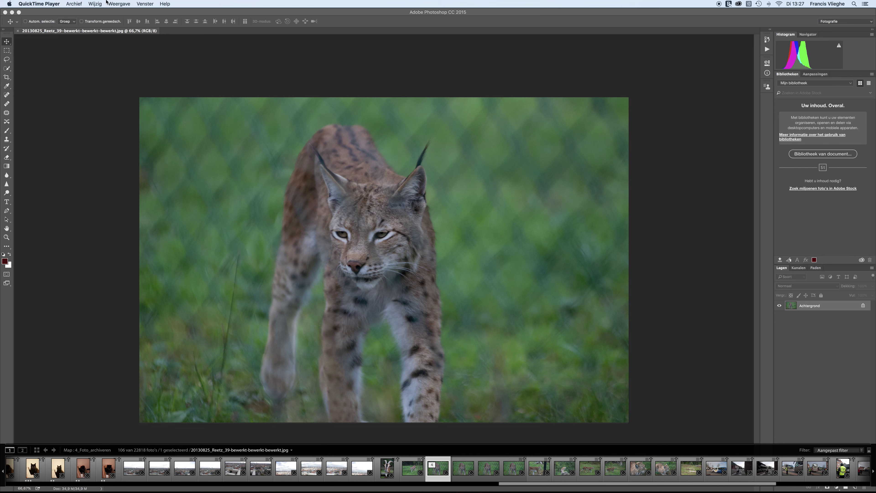
- Bring Photoshop to the front with the lynx photo open
{"action": "left_click", "coordinate": [73, 3]}
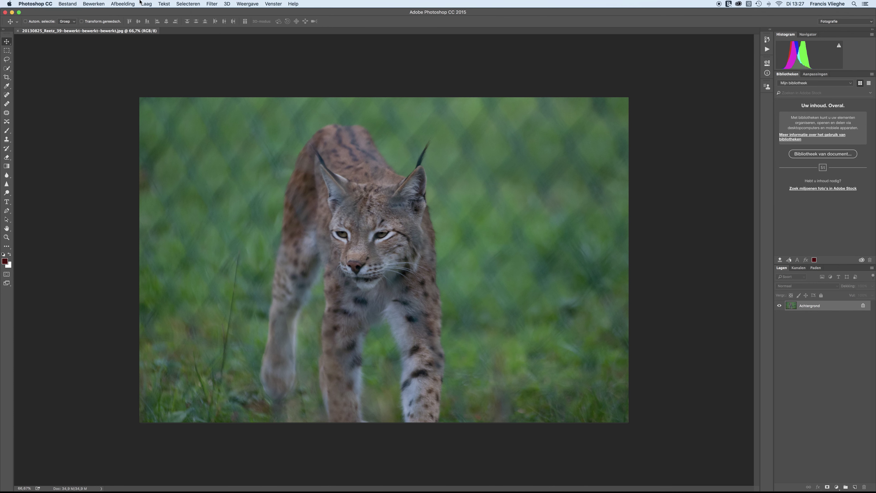
- Open the Afbeeldingsgrootte dialog for the 4288 × 2848 px lynx photo
{"action": "left_click", "coordinate": [127, 4]}
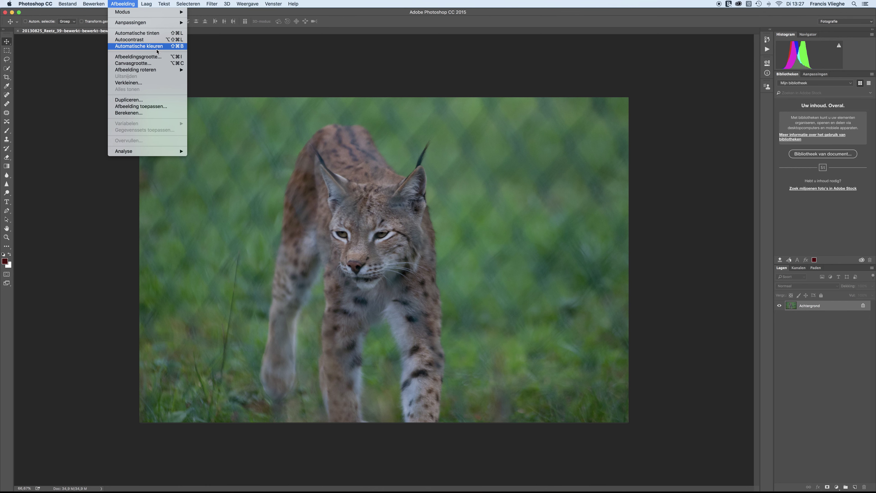
{"action": "left_click", "coordinate": [146, 58]}
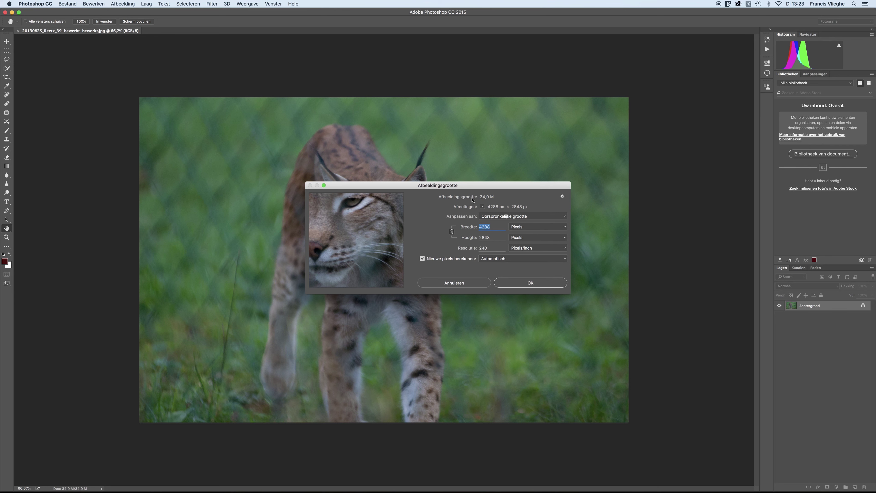
- Change the resolution to 72 pixels/inch, giving 1286 × 854 px, and select the width
{"action": "double_click", "coordinate": [486, 249]}
{"action": "type", "text": "72"}
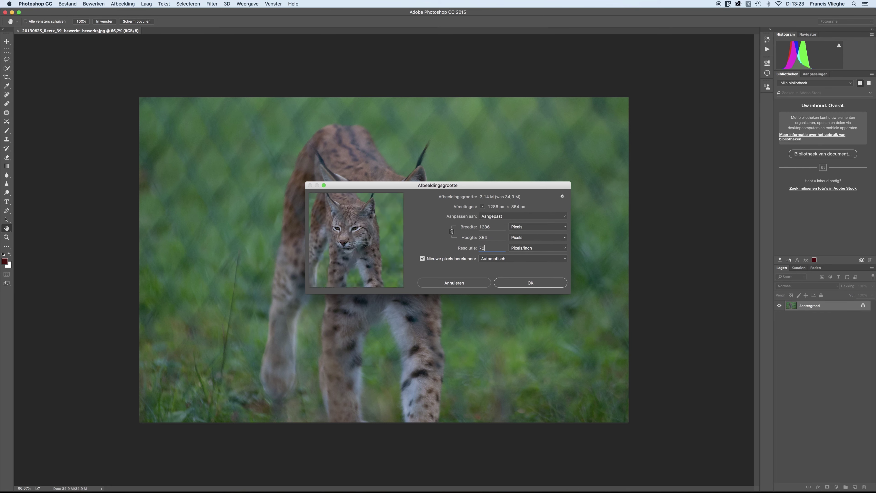
{"action": "double_click", "coordinate": [491, 227]}
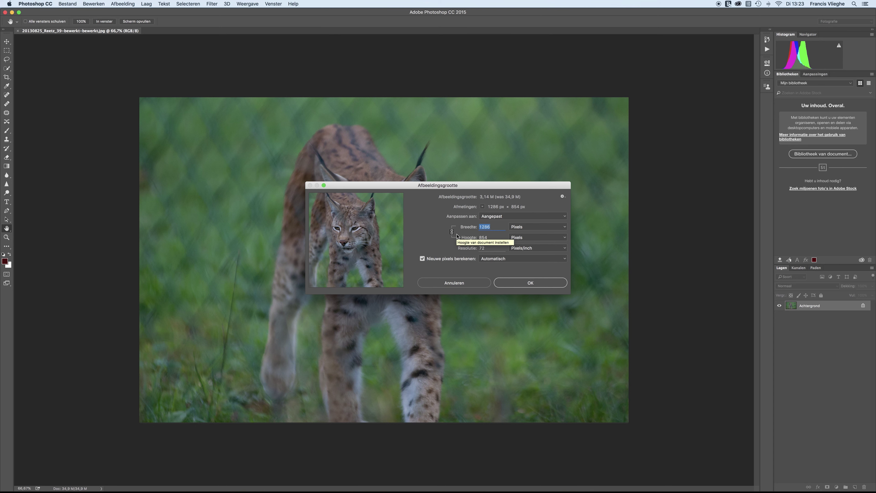
{"action": "mouse_move", "coordinate": [452, 228]}
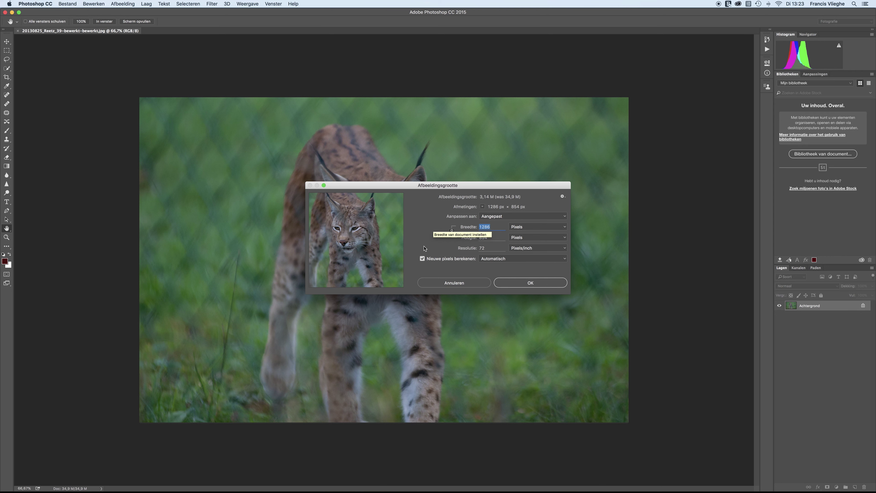
- Set the width to 400 px so the height becomes 266, and apply
{"action": "type", "text": "400"}
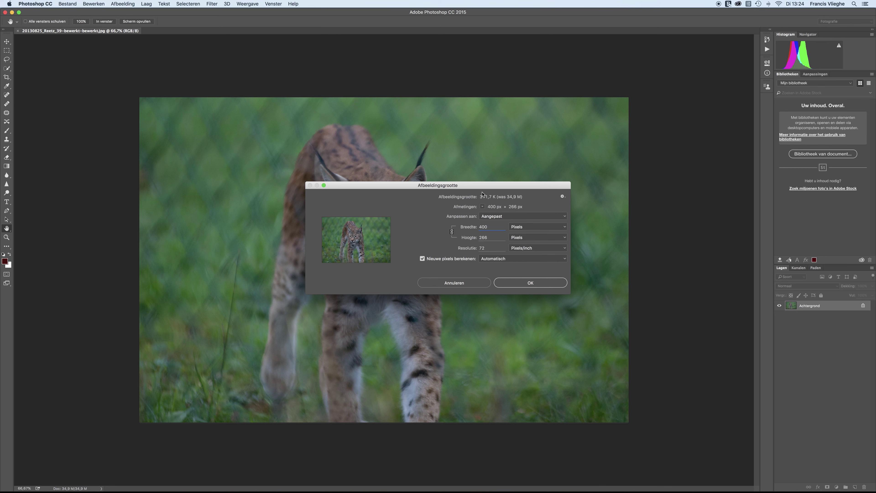
{"action": "left_click", "coordinate": [527, 283]}
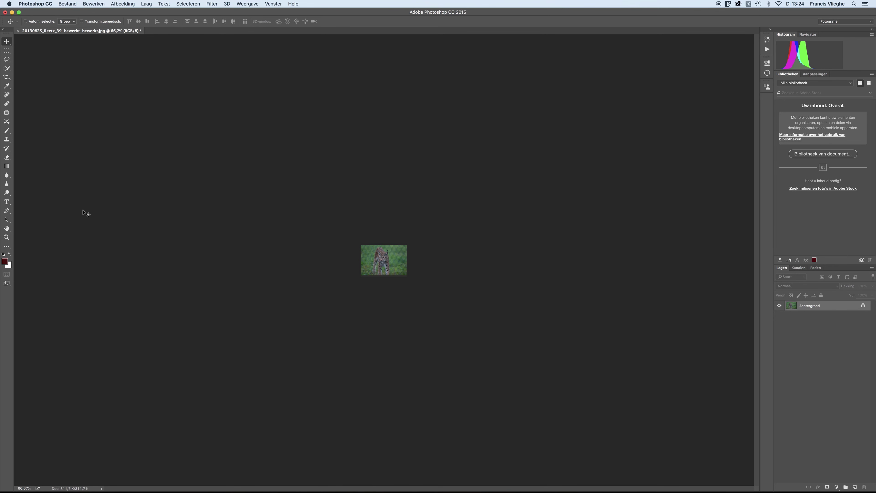
- Zoom the resized 400 × 266 lynx photo in, then back out to 200%
{"action": "key", "text": "z"}
{"action": "double_click", "coordinate": [389, 252]}
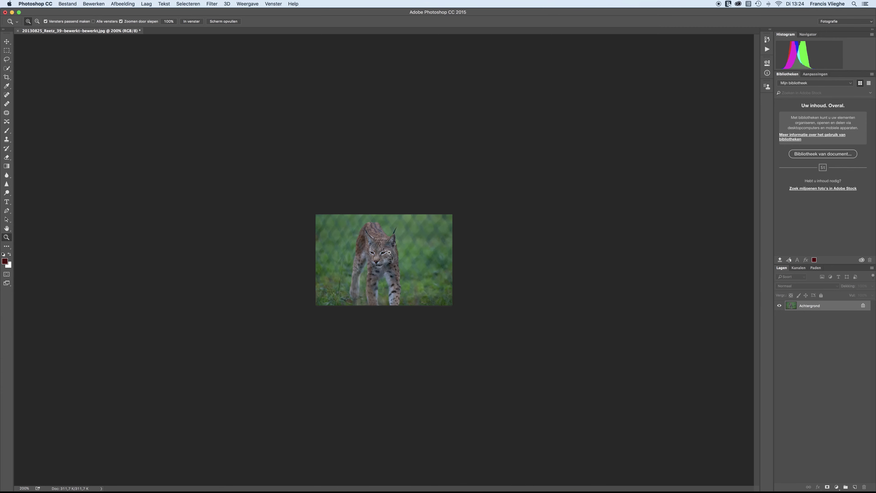
{"action": "triple_click", "coordinate": [390, 253]}
{"action": "left_click", "coordinate": [389, 252]}
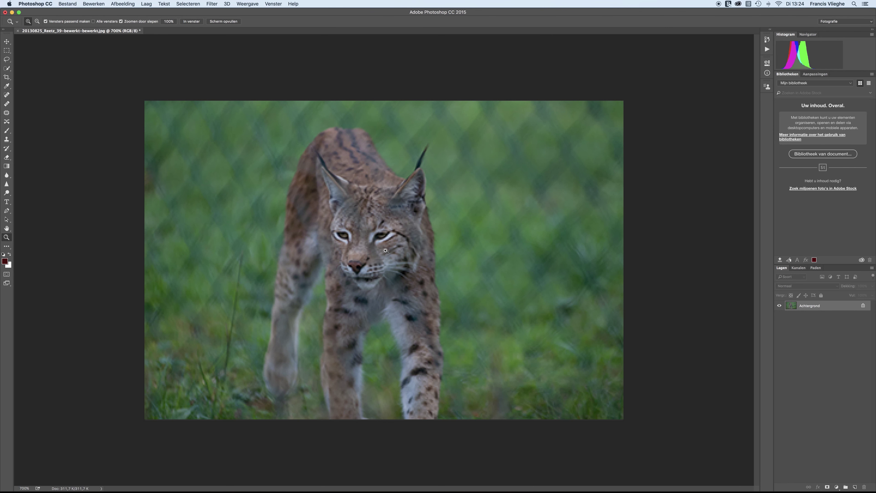
{"action": "left_click", "coordinate": [386, 250], "text": "alt"}
{"action": "triple_click", "coordinate": [385, 251], "text": "alt"}
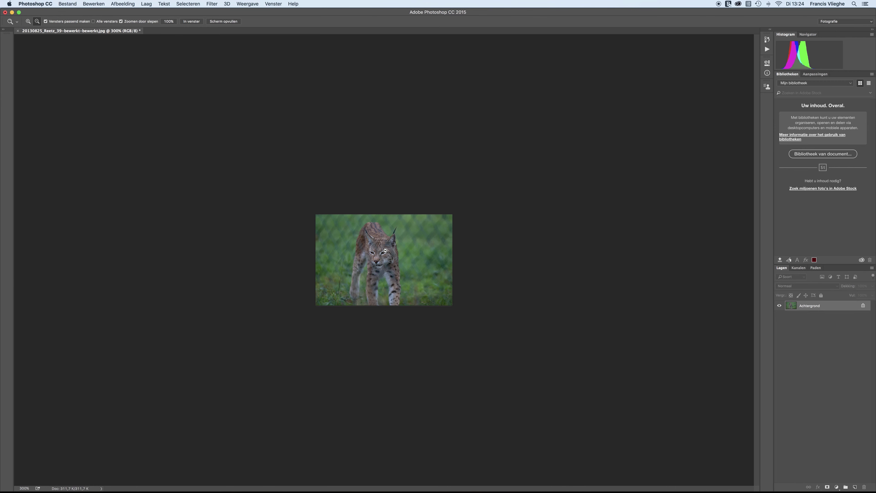
{"action": "left_click", "coordinate": [385, 251], "text": "alt"}
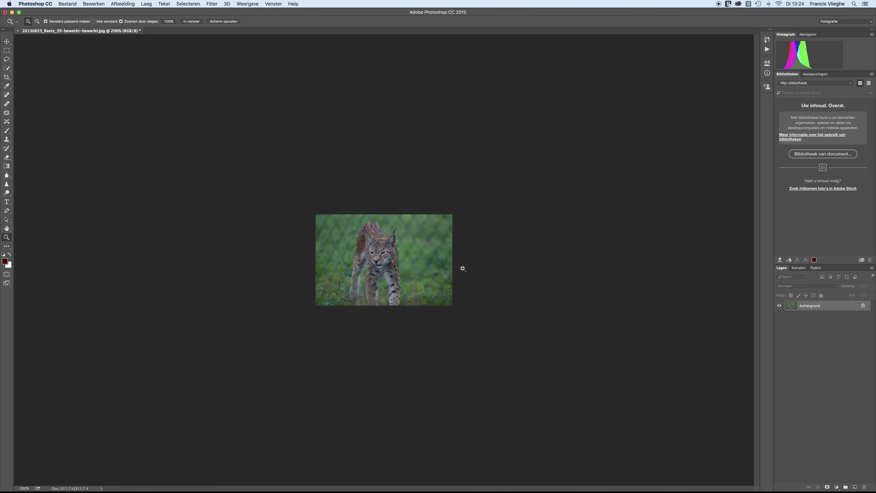
{"action": "left_click", "coordinate": [72, 3]}
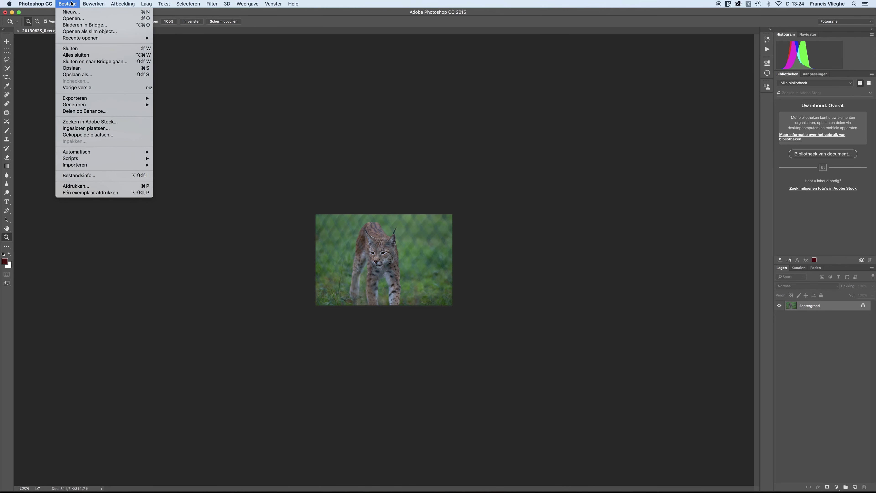
- Save the photo as 400_266_lynx.jpg on the Bureaublad (Desktop)
{"action": "left_click", "coordinate": [86, 75]}
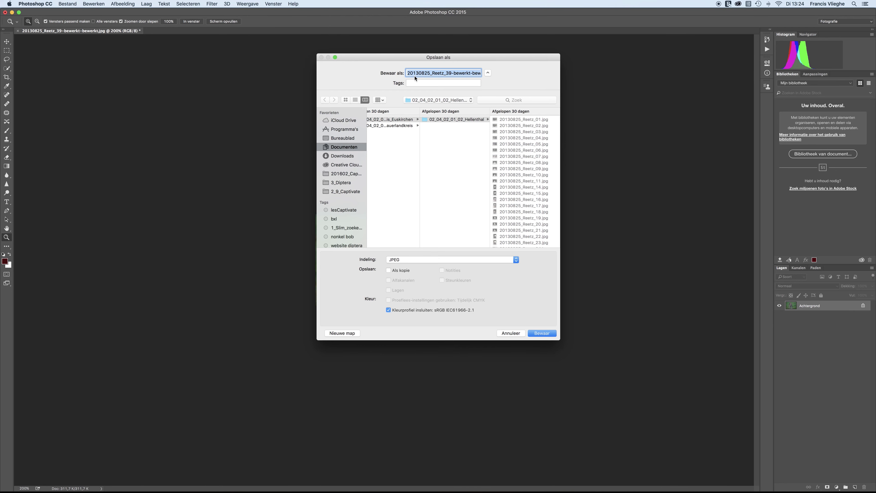
{"action": "type", "text": "400"}
{"action": "type", "text": "_26"}
{"action": "type", "text": "6_"}
{"action": "type", "text": "lynx.jpg"}
{"action": "left_click", "coordinate": [341, 138]}
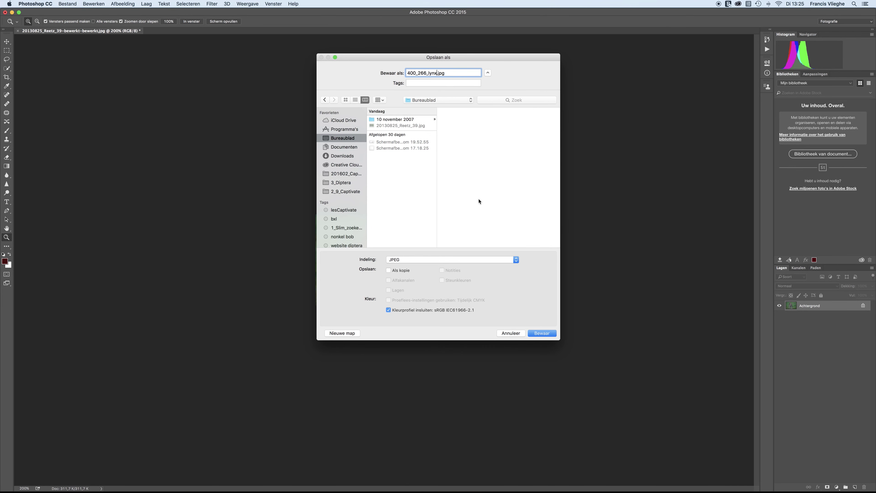
{"action": "left_click", "coordinate": [538, 332]}
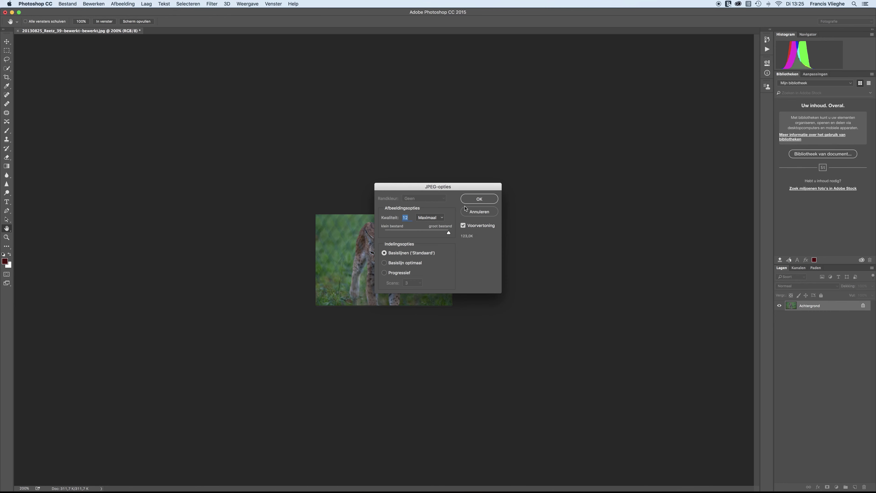